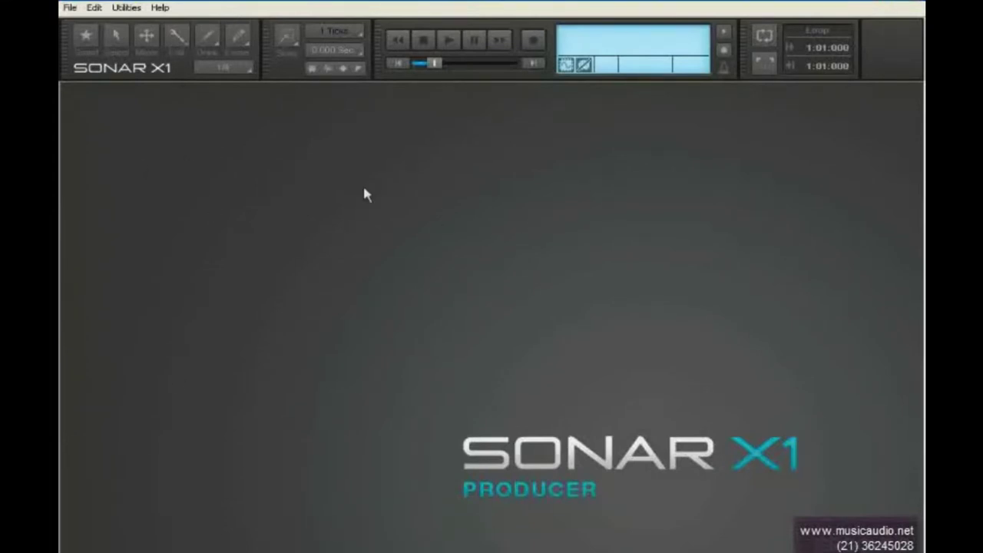
Display the Quick Start dialog and look through the Cakewalk Projects folder in its project browser without opening anything.
{"action": "left_click", "coordinate": [160, 8]}
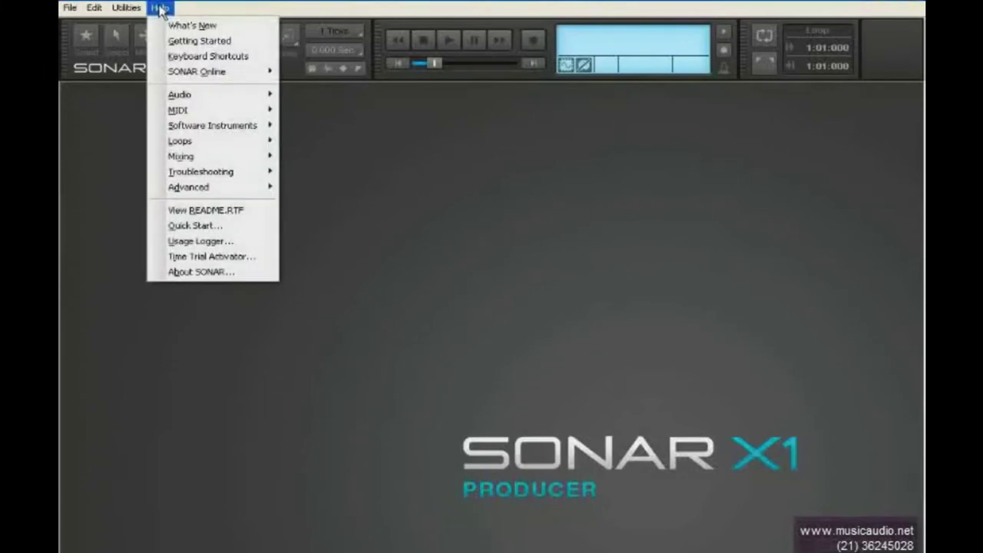
{"action": "left_click", "coordinate": [203, 225]}
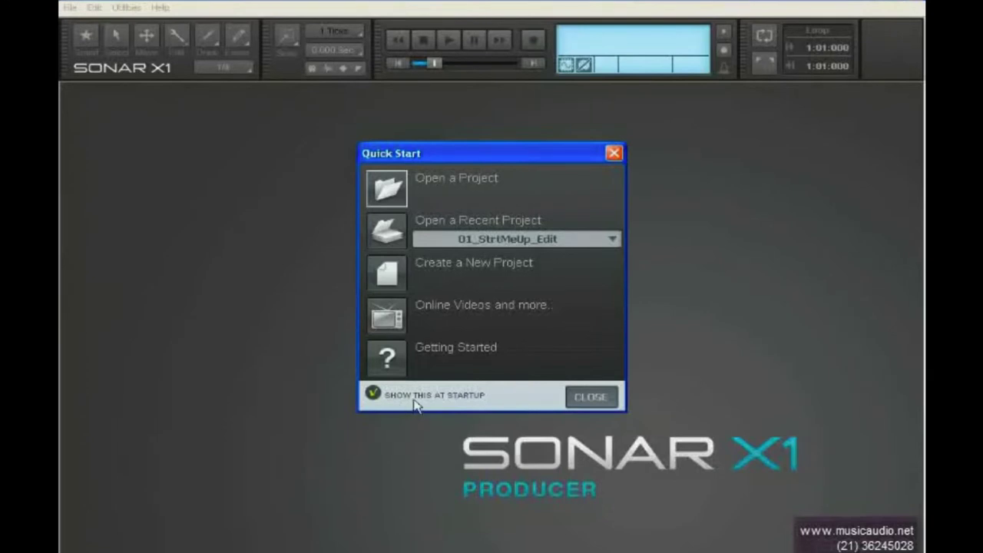
{"action": "left_click", "coordinate": [371, 394]}
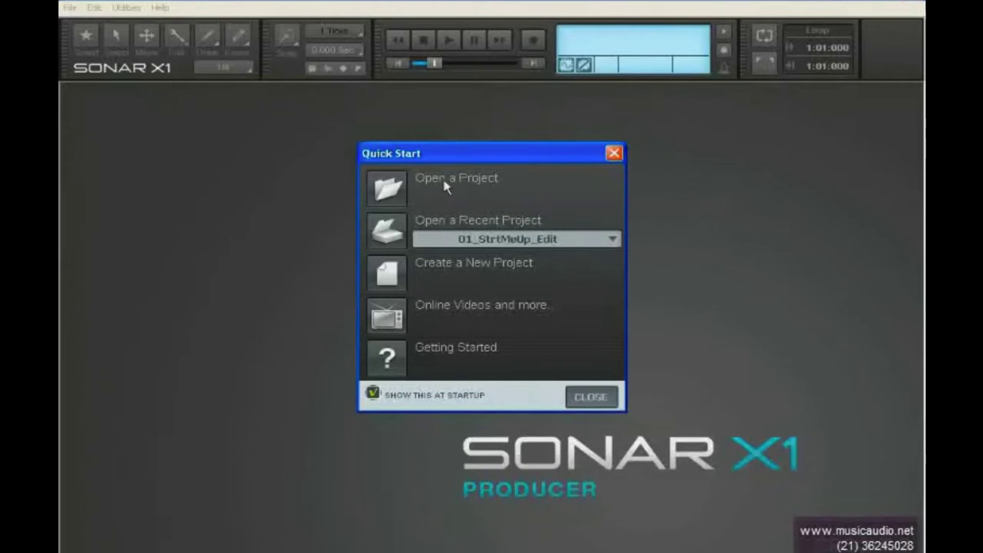
{"action": "left_click", "coordinate": [385, 188]}
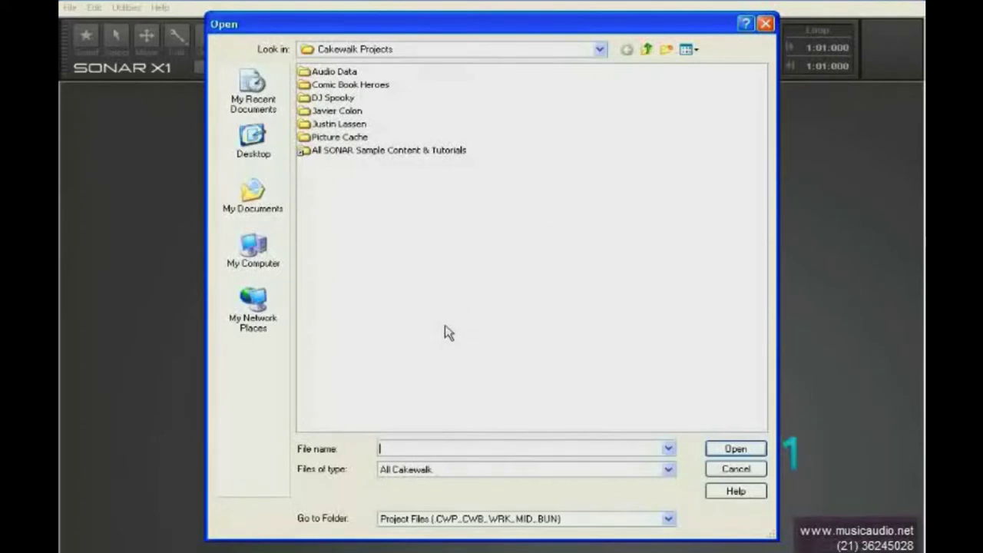
{"action": "left_click", "coordinate": [734, 470]}
Reopen Quick Start and view its list of recent projects without choosing one.
{"action": "left_click", "coordinate": [160, 6]}
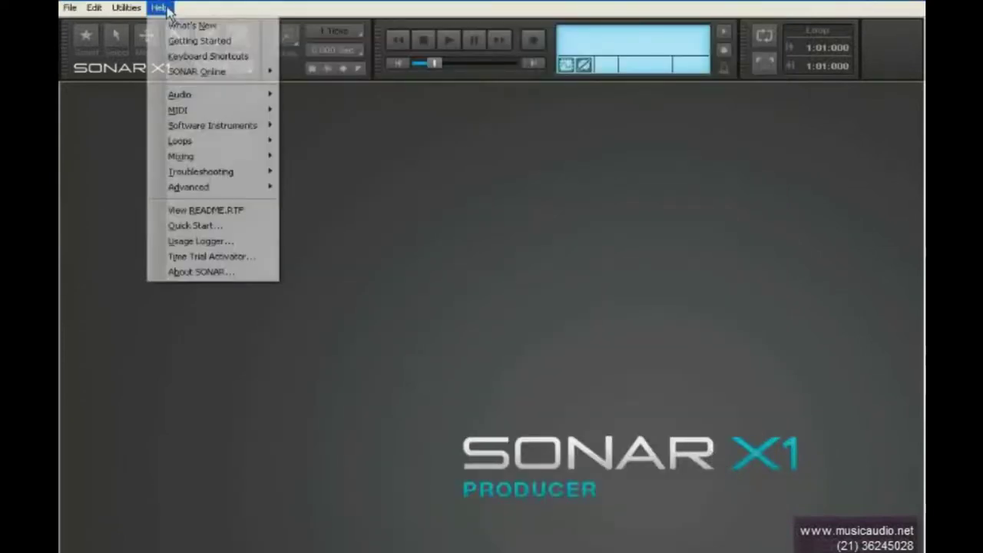
{"action": "left_click", "coordinate": [212, 225]}
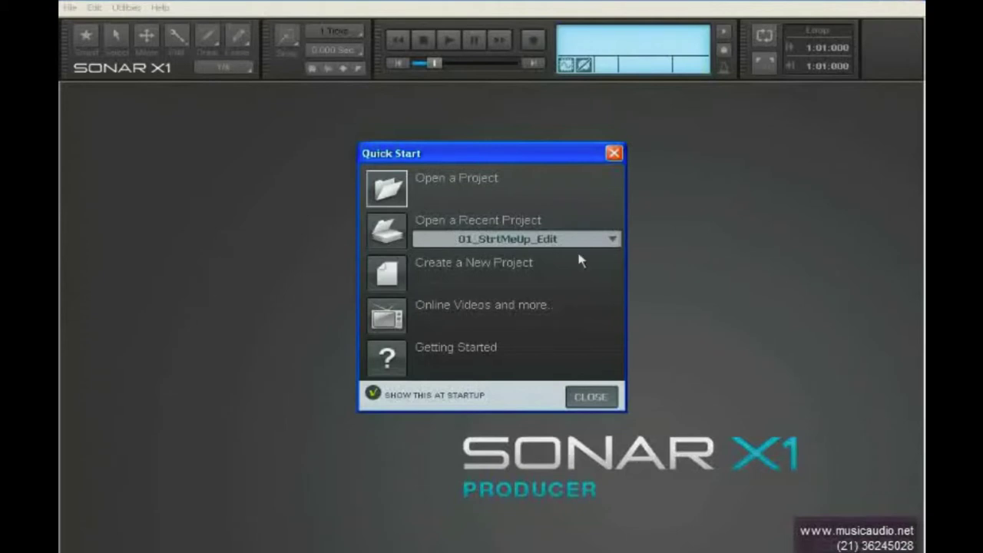
{"action": "left_click", "coordinate": [611, 240]}
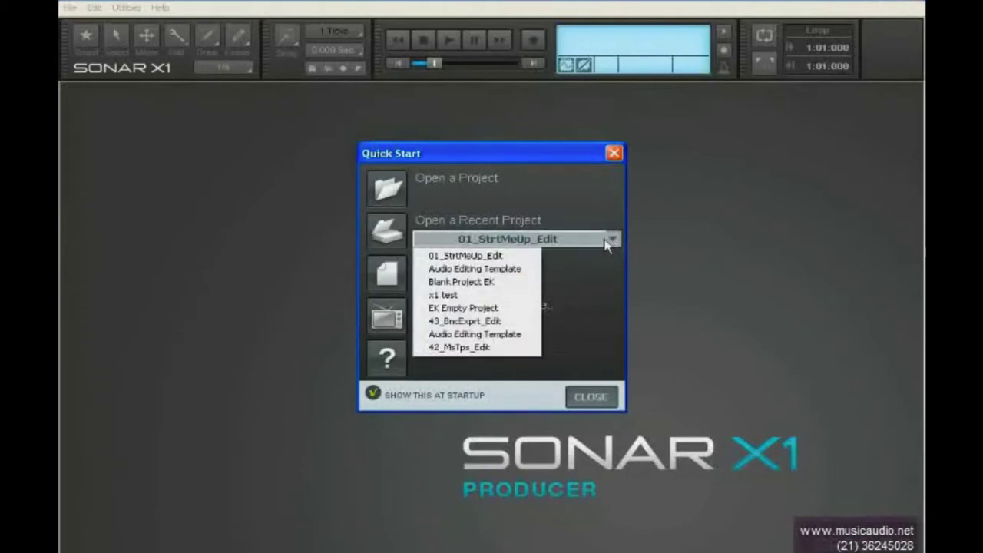
{"action": "left_click", "coordinate": [604, 297]}
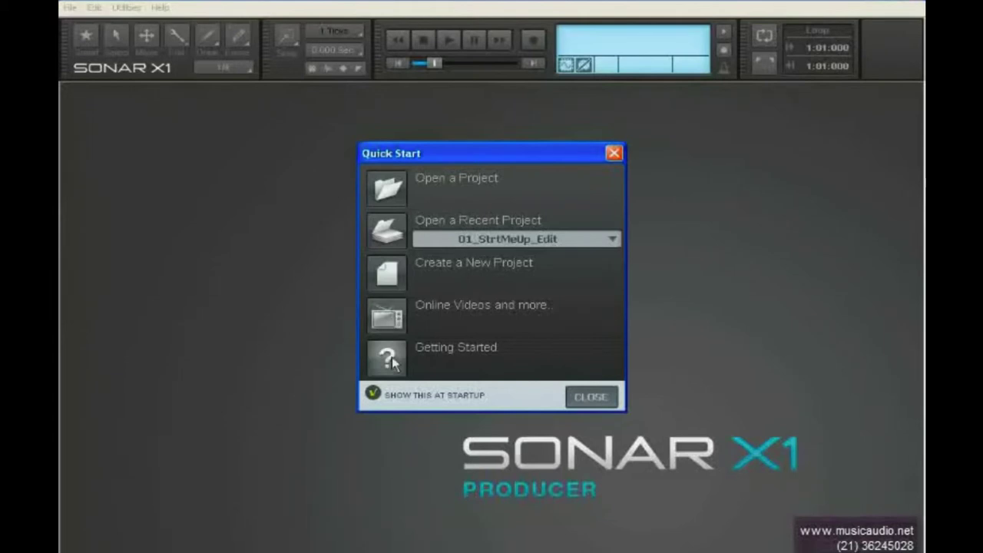
View the New Project File dialog both from Quick Start and through the regular New command, cancelling it each time.
{"action": "left_click", "coordinate": [388, 273]}
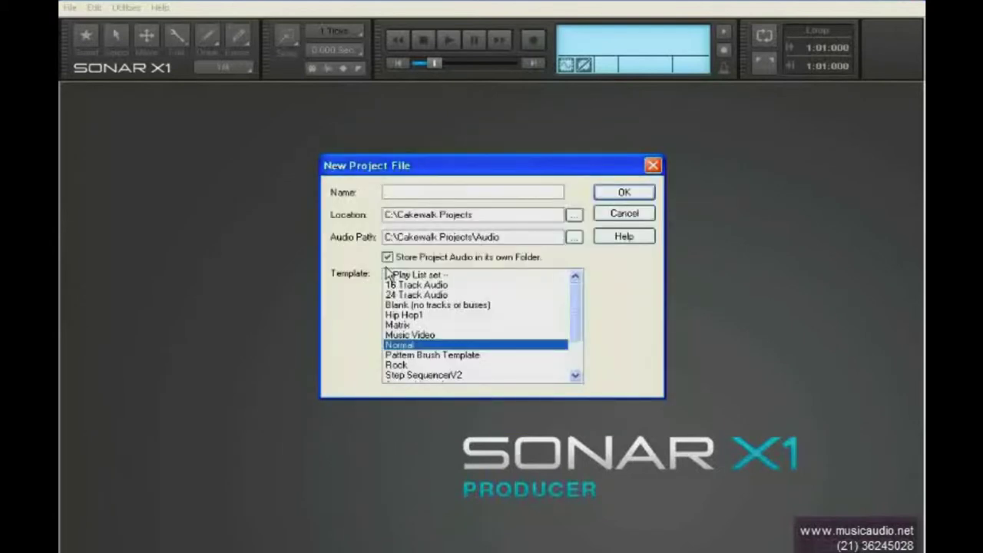
{"action": "left_click", "coordinate": [614, 215]}
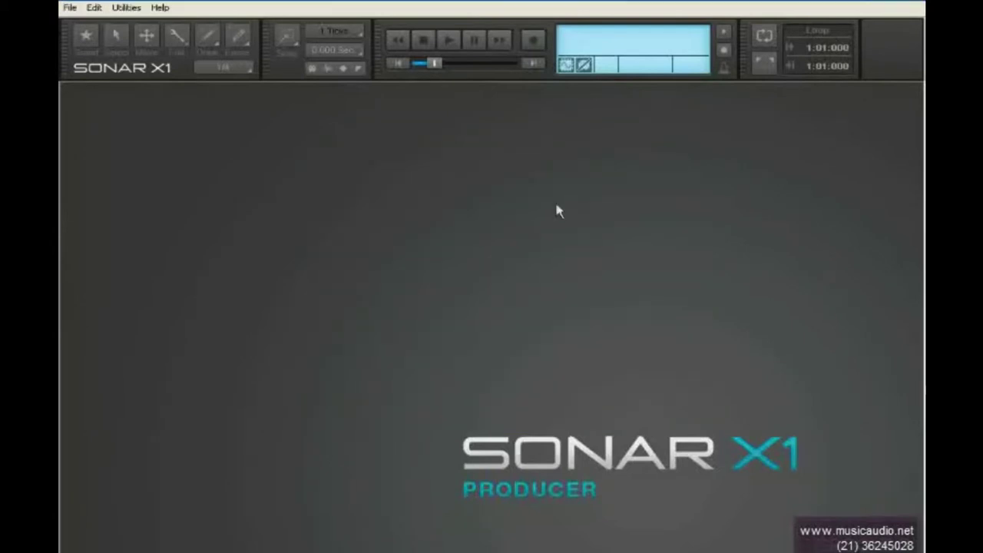
{"action": "left_click", "coordinate": [70, 8]}
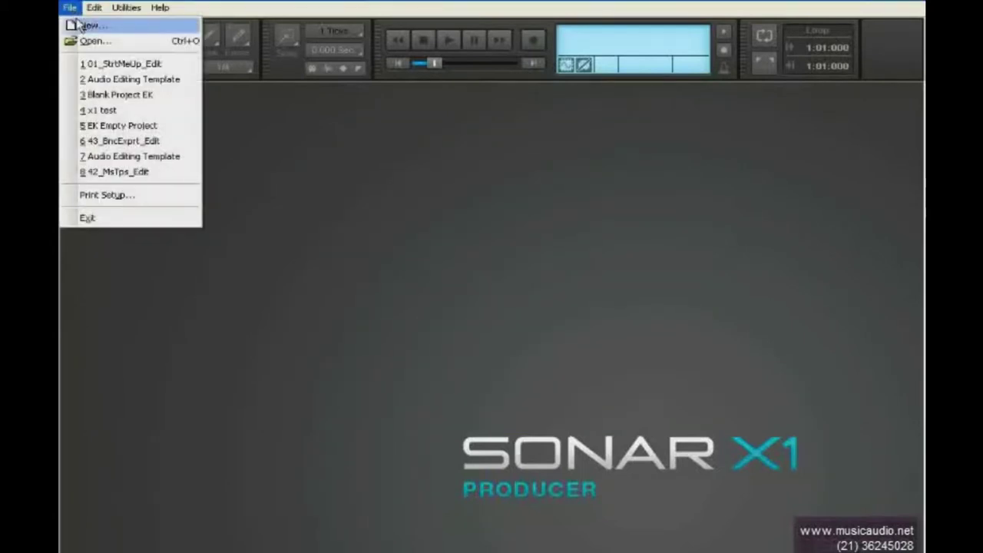
{"action": "left_click", "coordinate": [81, 26]}
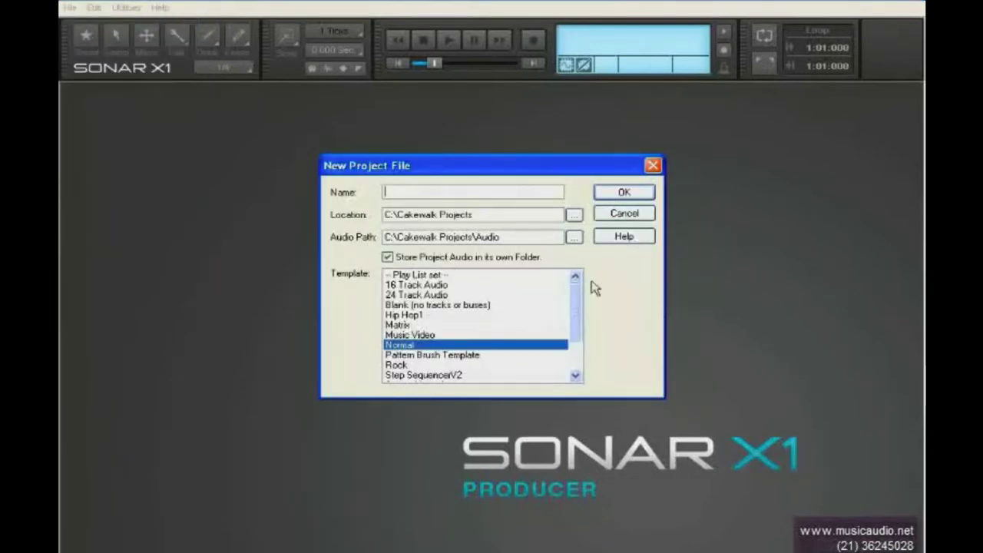
{"action": "left_click", "coordinate": [629, 220]}
Start a new project through Quick Start and choose the Blank (no tracks or buses) template.
{"action": "left_click", "coordinate": [160, 8]}
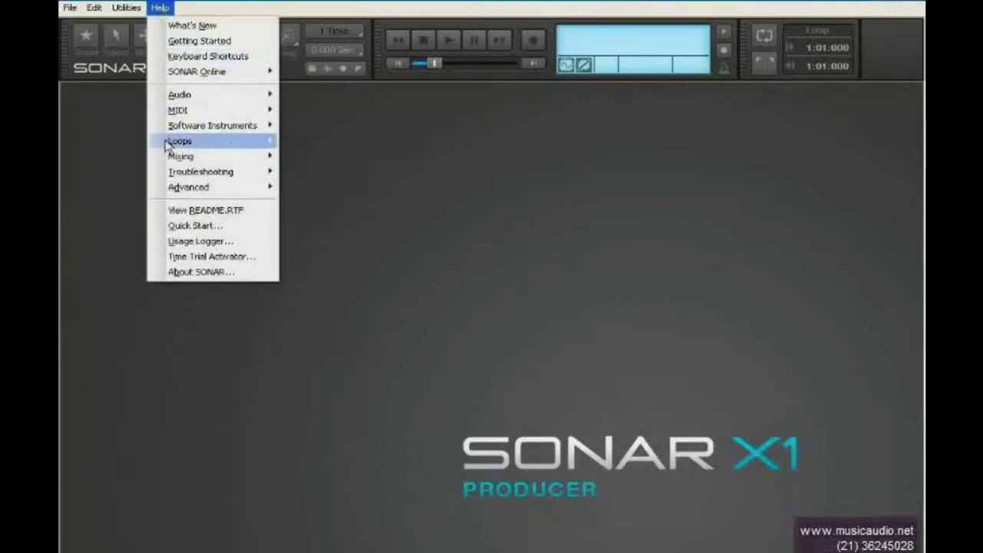
{"action": "left_click", "coordinate": [190, 225]}
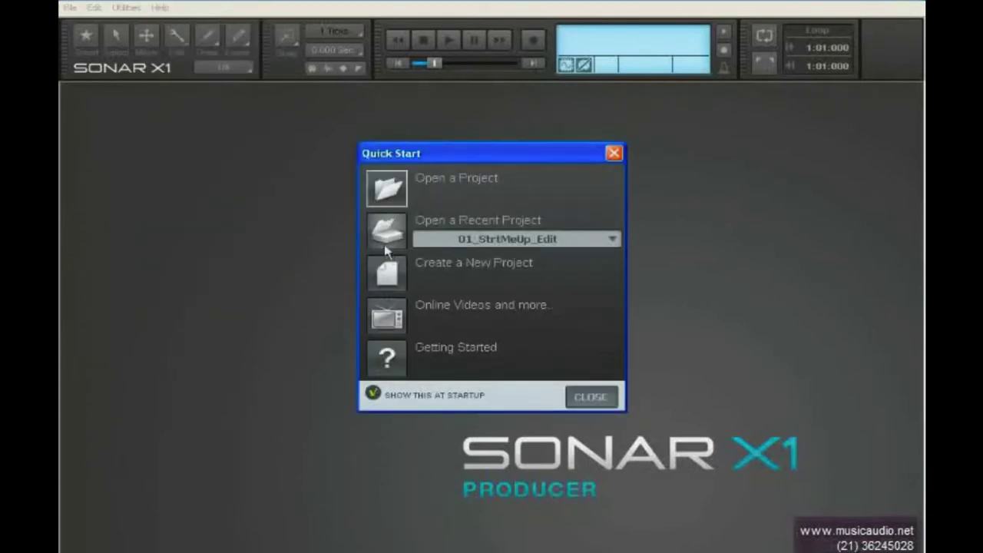
{"action": "left_click", "coordinate": [386, 278]}
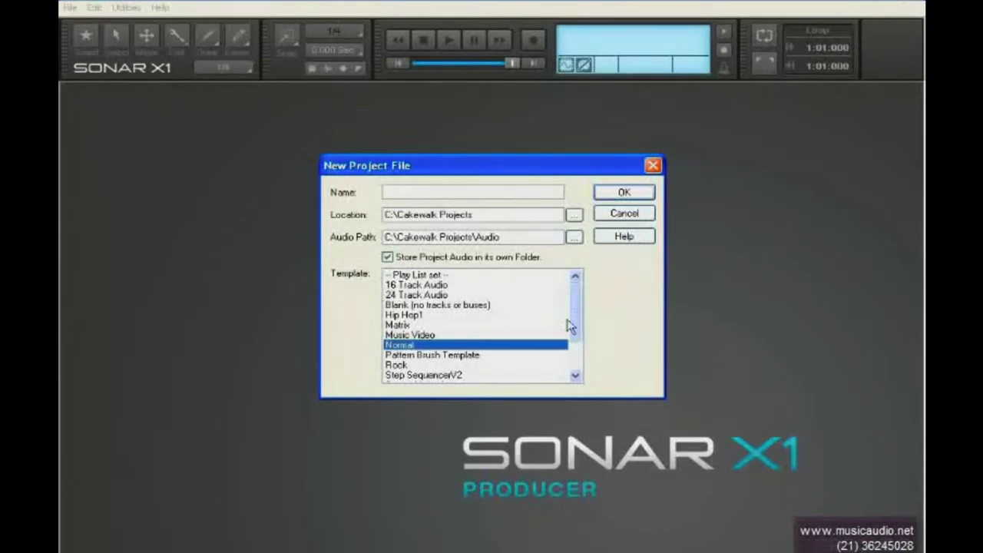
{"action": "mouse_move", "coordinate": [575, 316]}
{"action": "left_mouse_down"}
{"action": "mouse_move", "coordinate": [576, 350]}
{"action": "mouse_move", "coordinate": [577, 323]}
{"action": "left_mouse_up"}
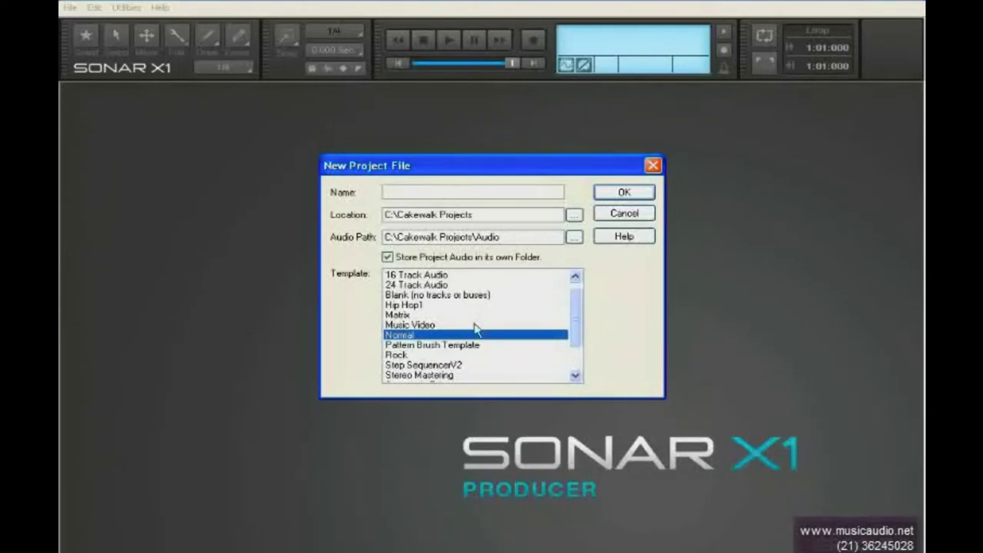
{"action": "left_click", "coordinate": [444, 296]}
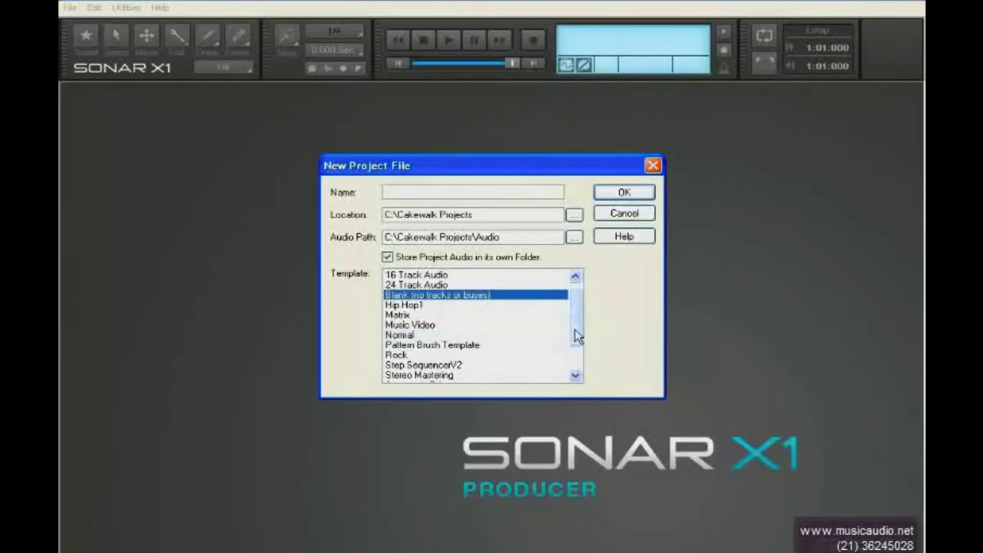
{"action": "left_click_drag", "start_coordinate": [578, 336], "coordinate": [574, 308]}
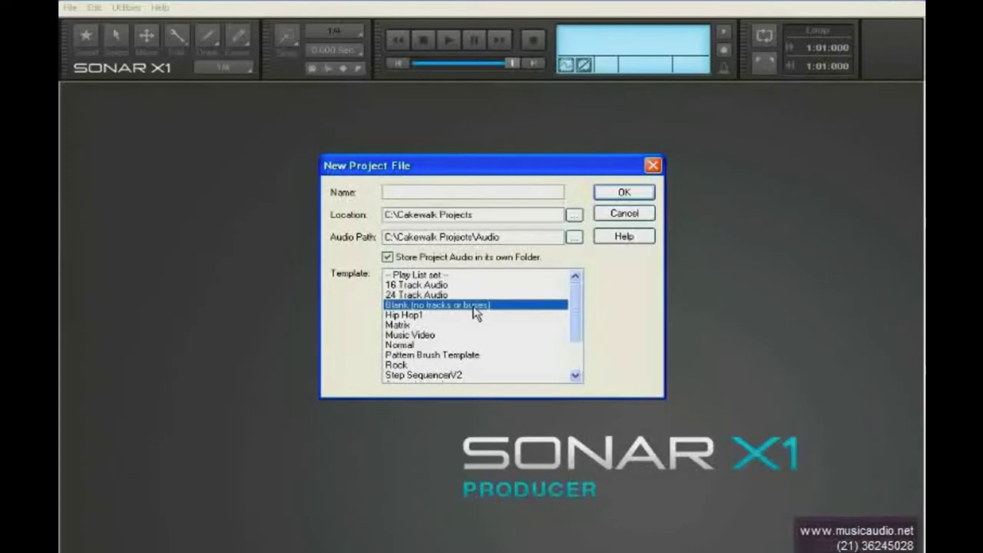
Name the new project X-Plained.
{"action": "left_click", "coordinate": [402, 189]}
{"action": "type", "text": "X-Pl"}
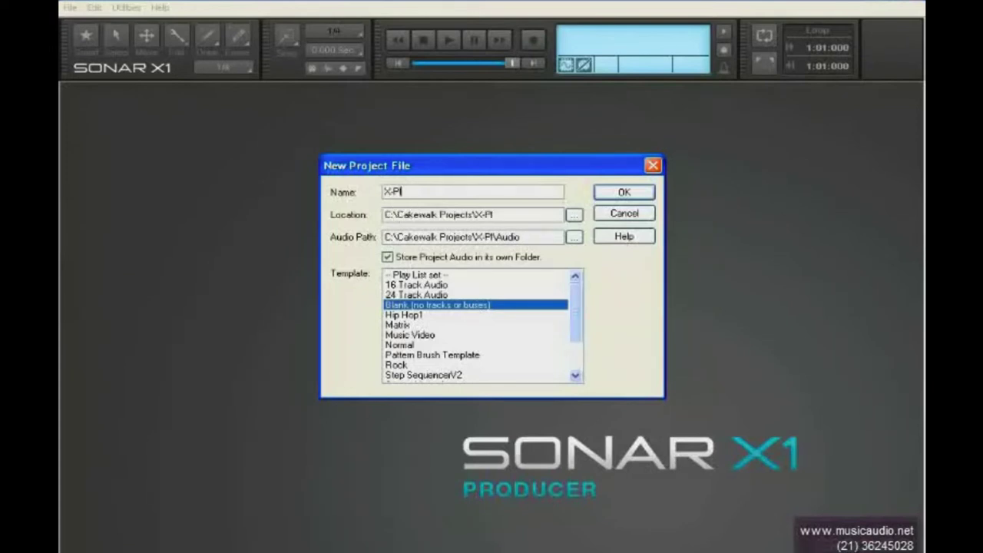
{"action": "type", "text": "ained"}
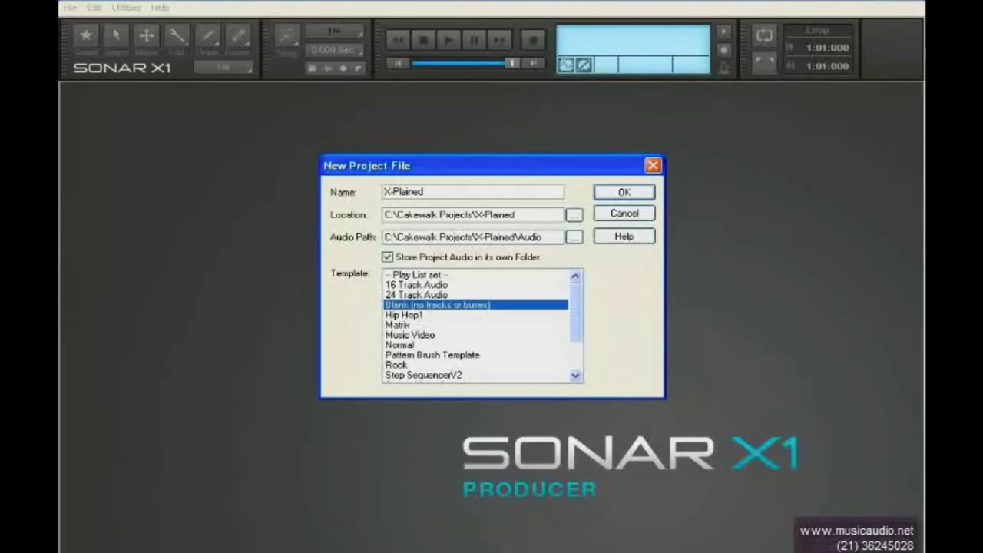
Set the project location to the Sonar X1 Explained folder inside My Documents.
{"action": "left_click", "coordinate": [574, 218]}
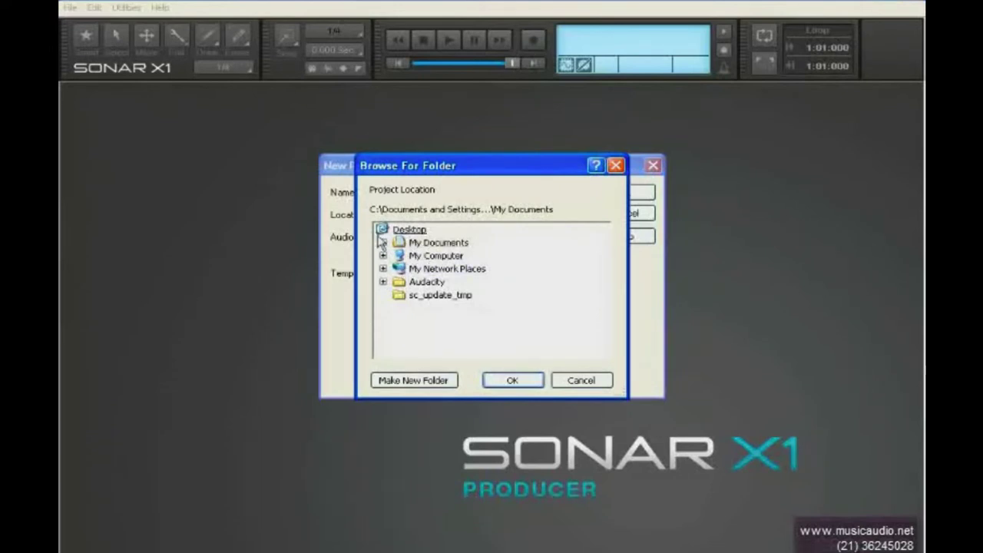
{"action": "left_click", "coordinate": [434, 242]}
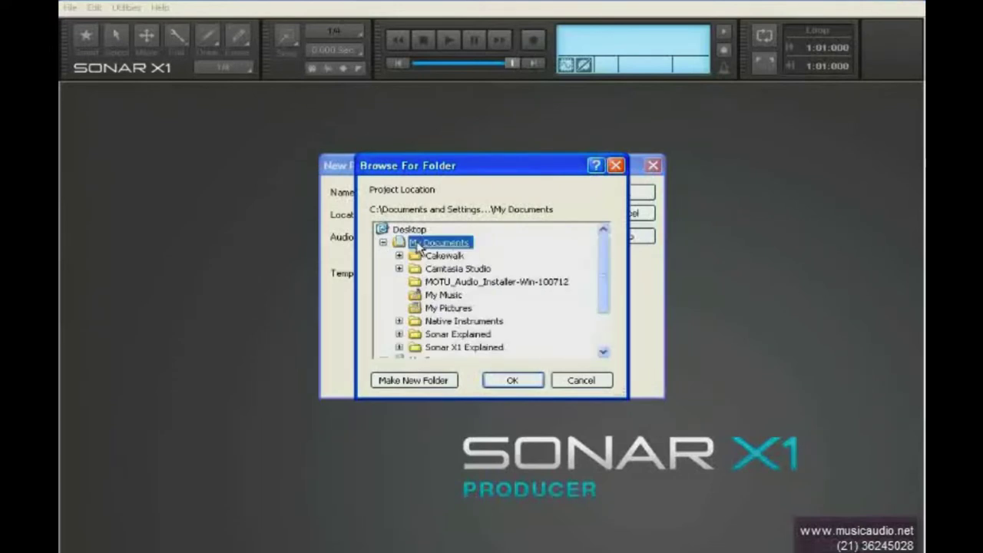
{"action": "left_click", "coordinate": [463, 348]}
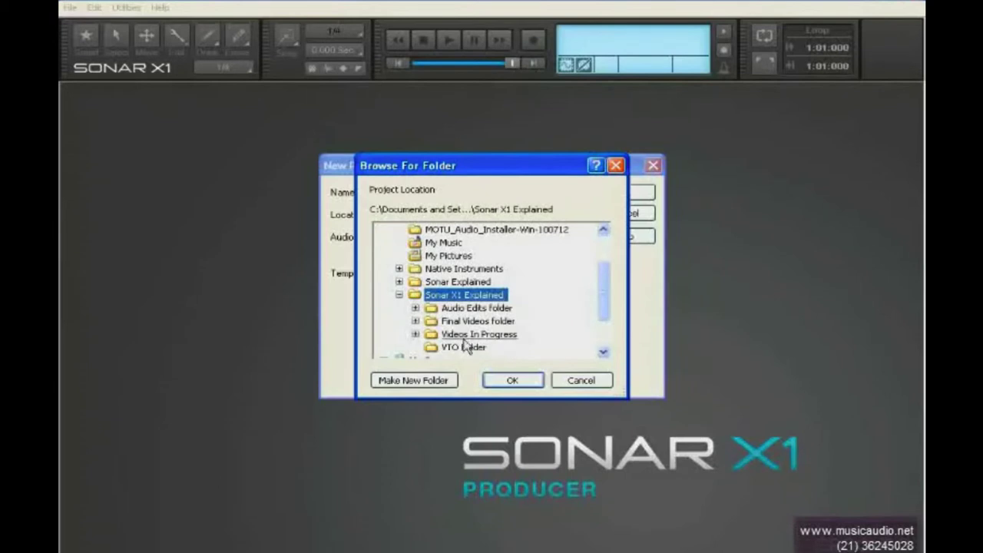
{"action": "left_click", "coordinate": [511, 380]}
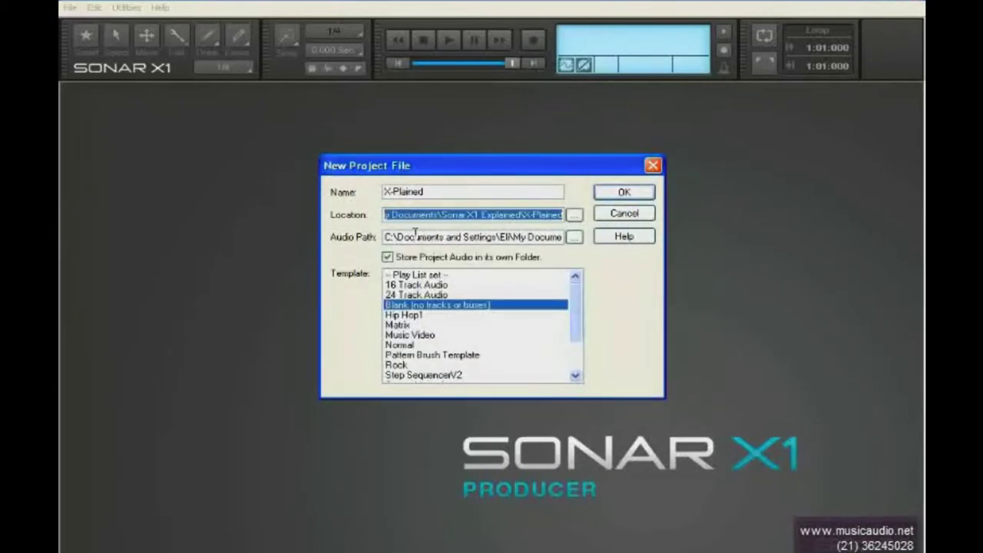
Create the blank project with the entered settings and save it.
{"action": "key", "text": "alt"}
{"action": "left_click", "coordinate": [619, 192]}
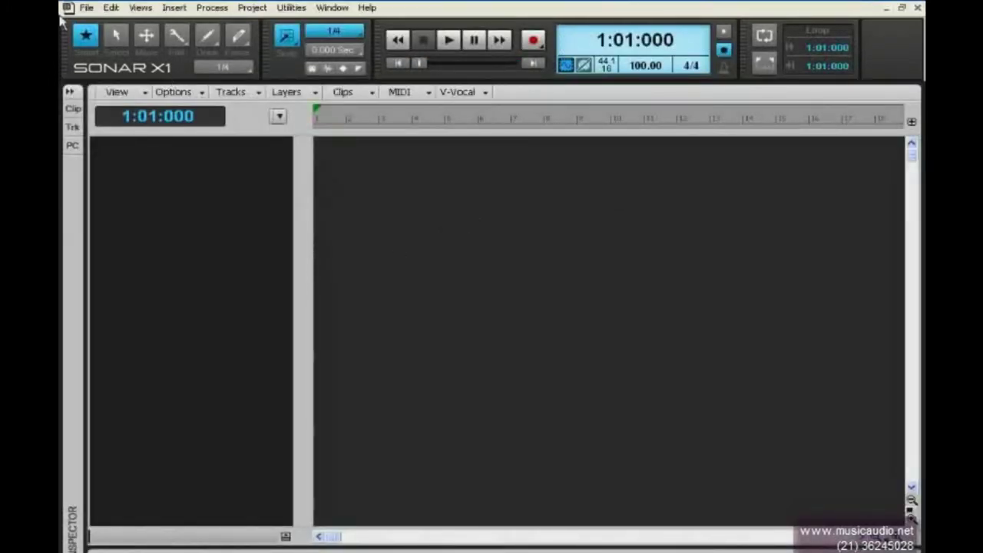
{"action": "left_click", "coordinate": [86, 8]}
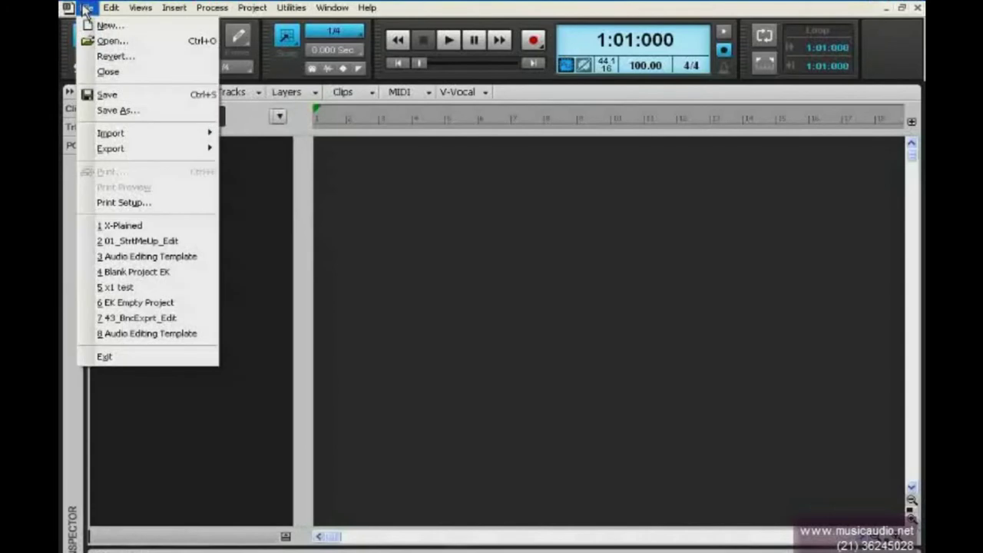
{"action": "left_click", "coordinate": [89, 95]}
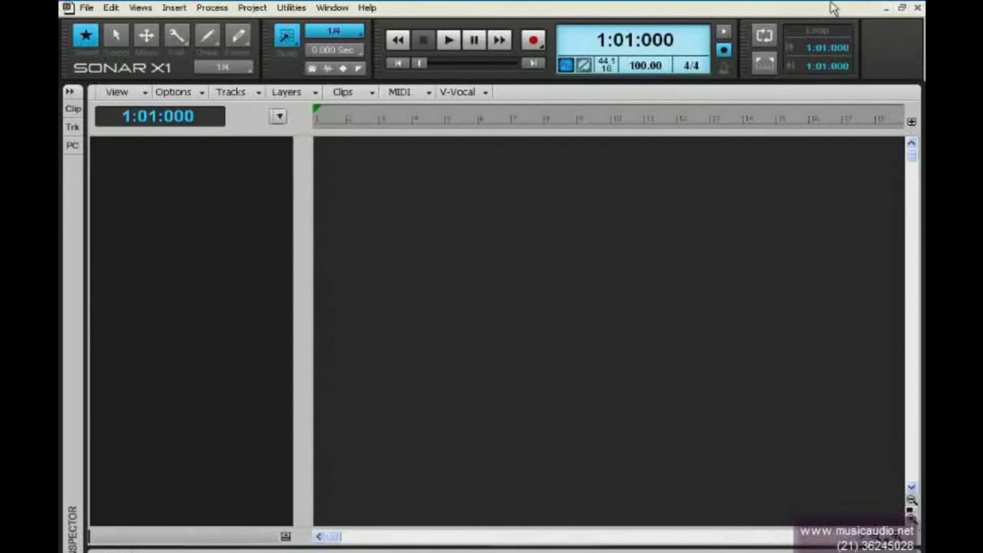
Switch to Windows Explorer to examine the X-Plained project folder and its Audio subfolder in Sonar X1 Explained, and return to SONAR X1.
{"action": "left_click", "coordinate": [886, 7]}
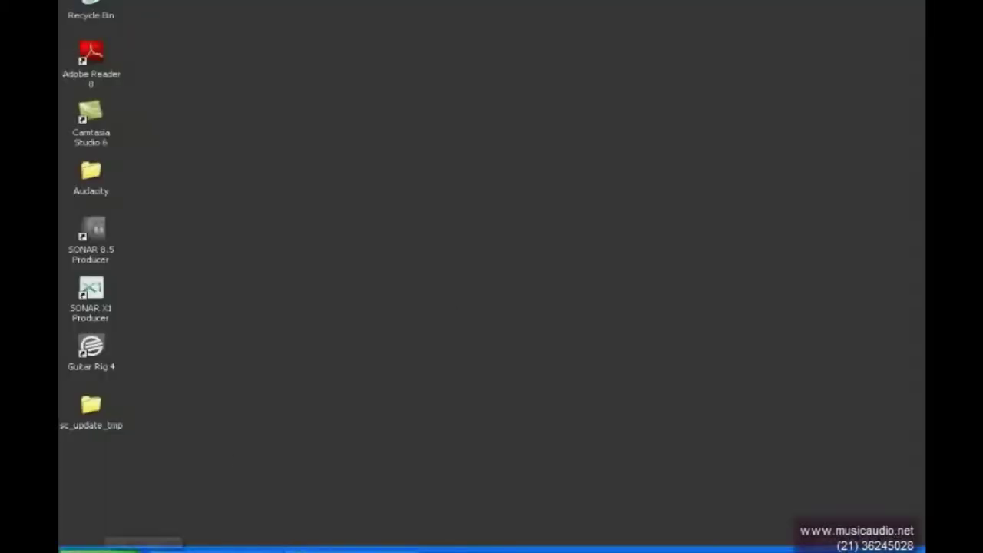
{"action": "left_click", "coordinate": [85, 550]}
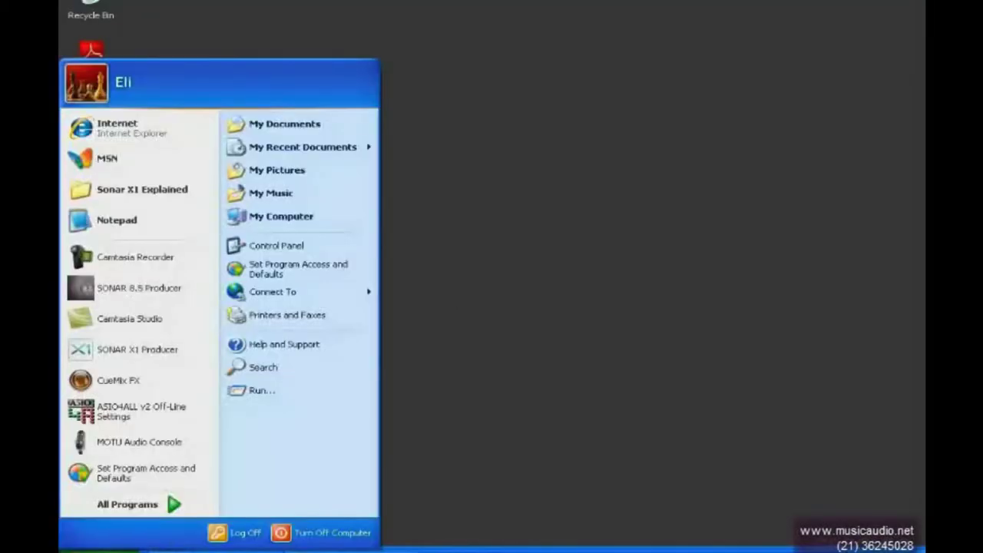
{"action": "left_click", "coordinate": [119, 194]}
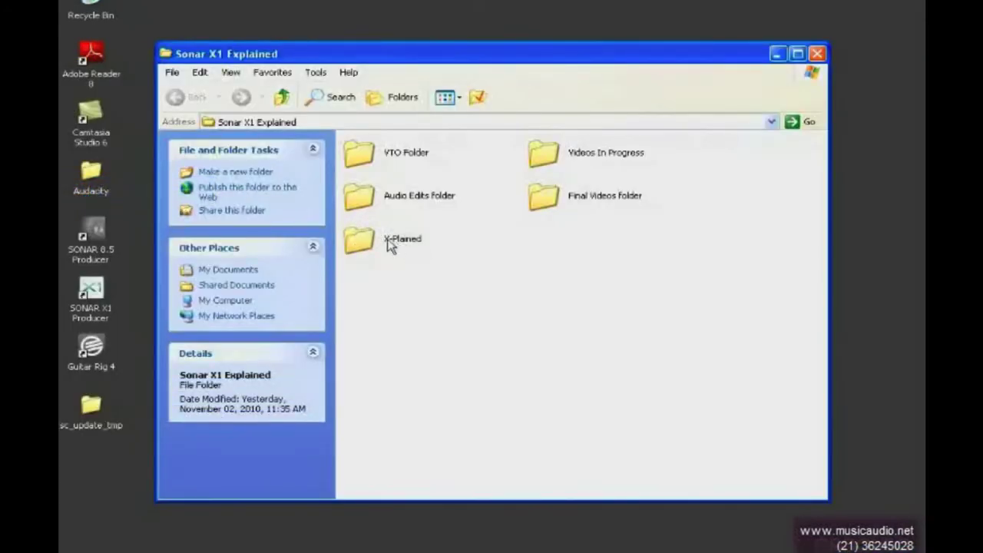
{"action": "left_click", "coordinate": [358, 243]}
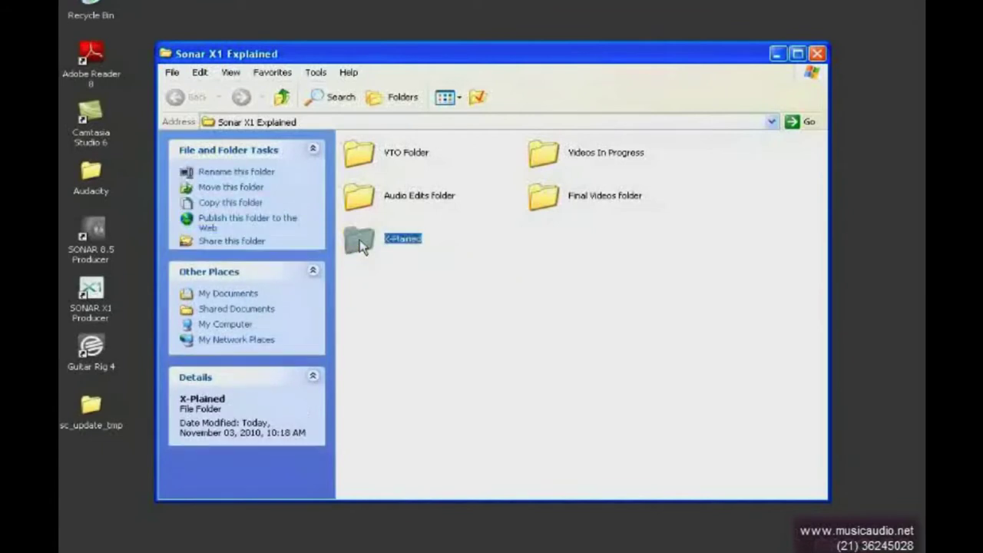
{"action": "double_click", "coordinate": [361, 244]}
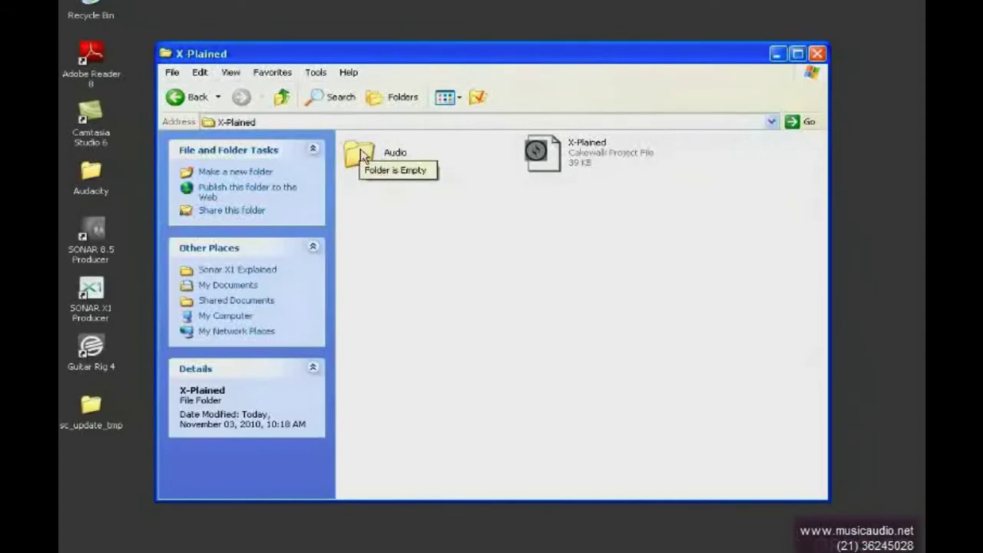
{"action": "double_click", "coordinate": [380, 167]}
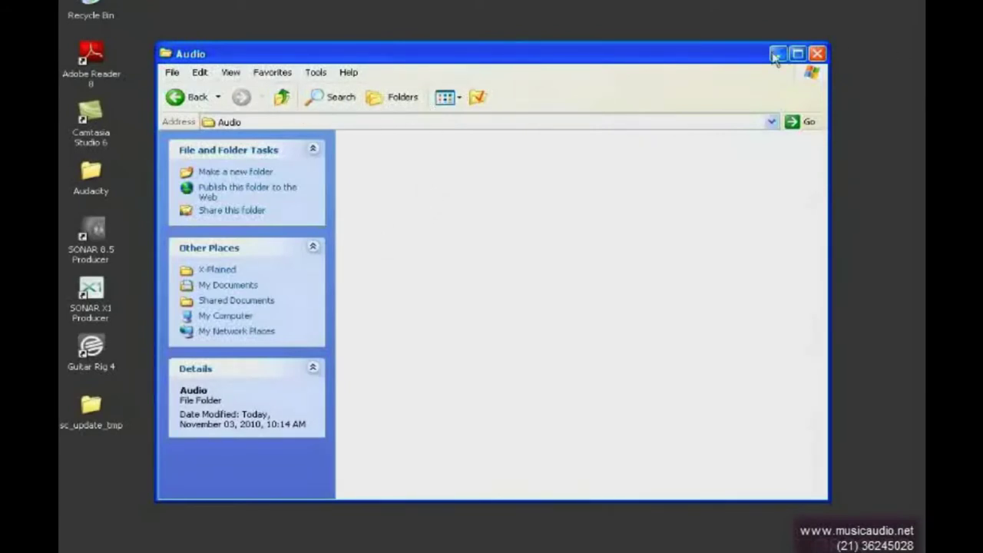
{"action": "left_click", "coordinate": [817, 54]}
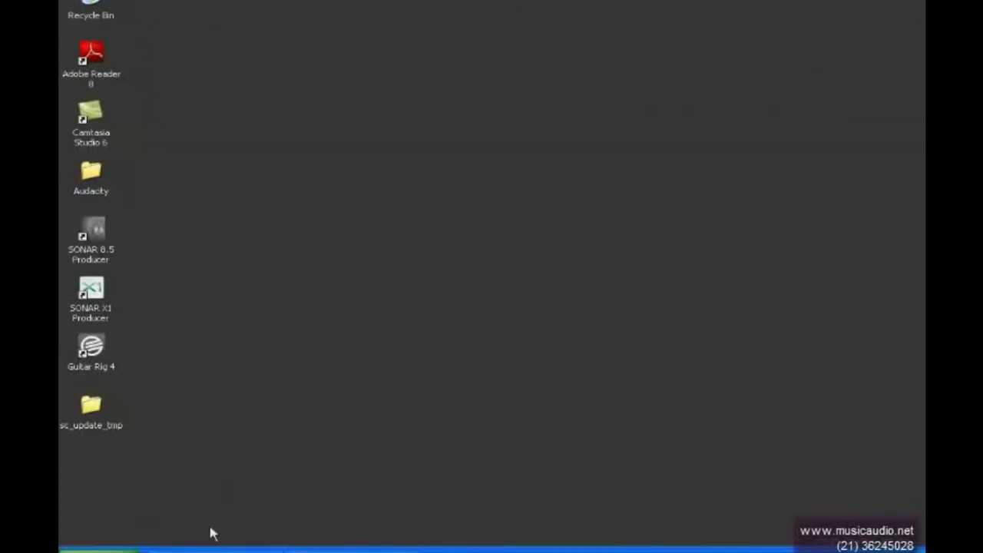
{"action": "left_click", "coordinate": [216, 552]}
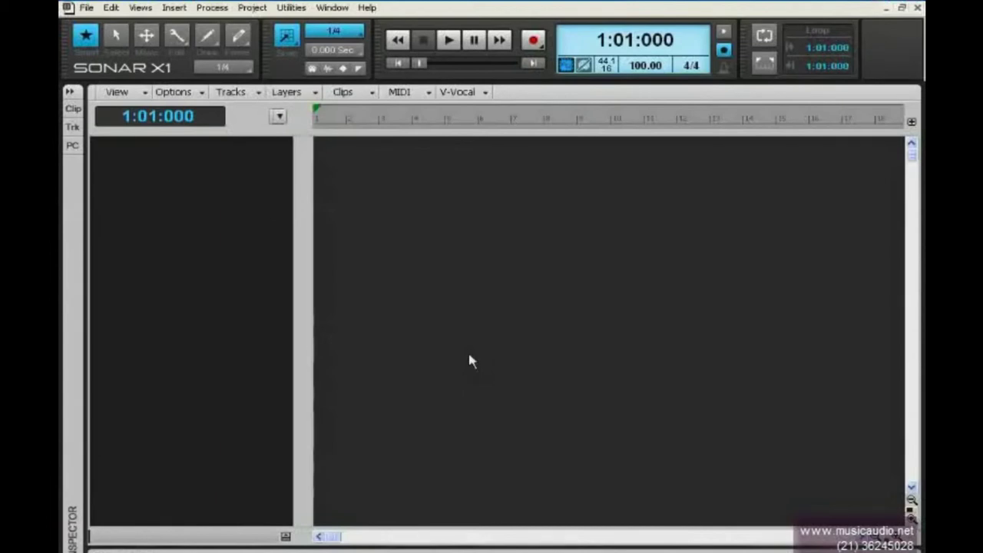
Open Save As for the X-Plained project and examine the available file types, keeping the type set to Normal.
{"action": "left_click", "coordinate": [84, 8]}
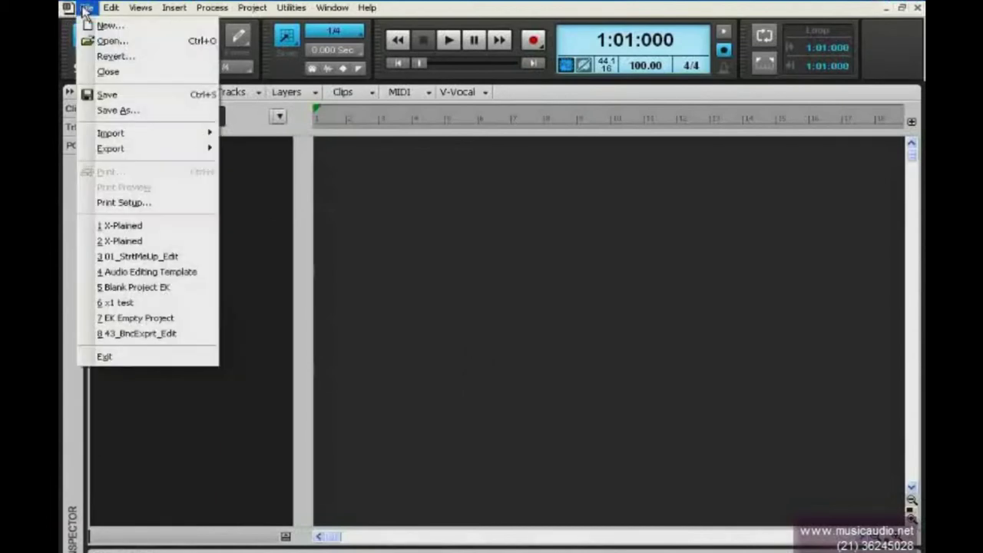
{"action": "left_click", "coordinate": [115, 111]}
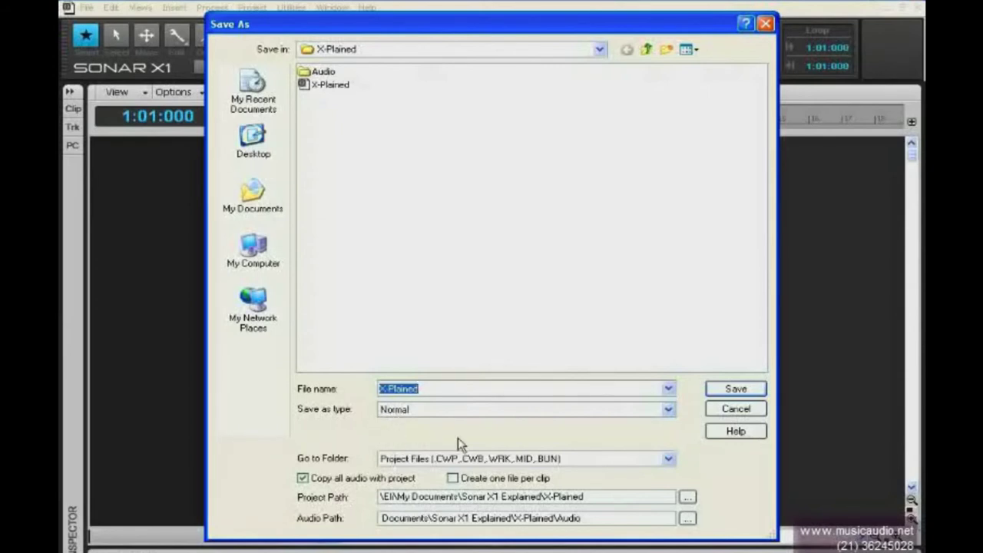
{"action": "left_click", "coordinate": [669, 411]}
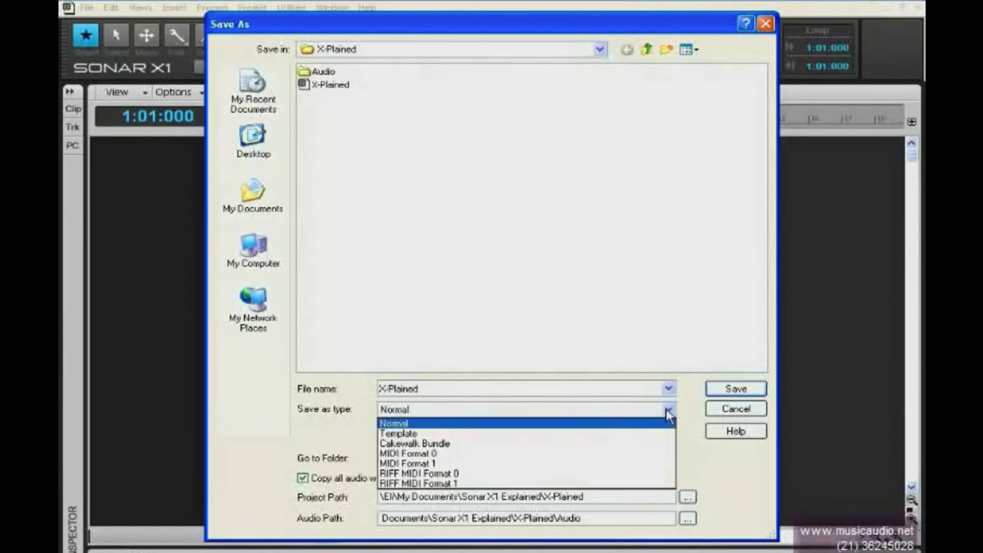
{"action": "left_click", "coordinate": [343, 421]}
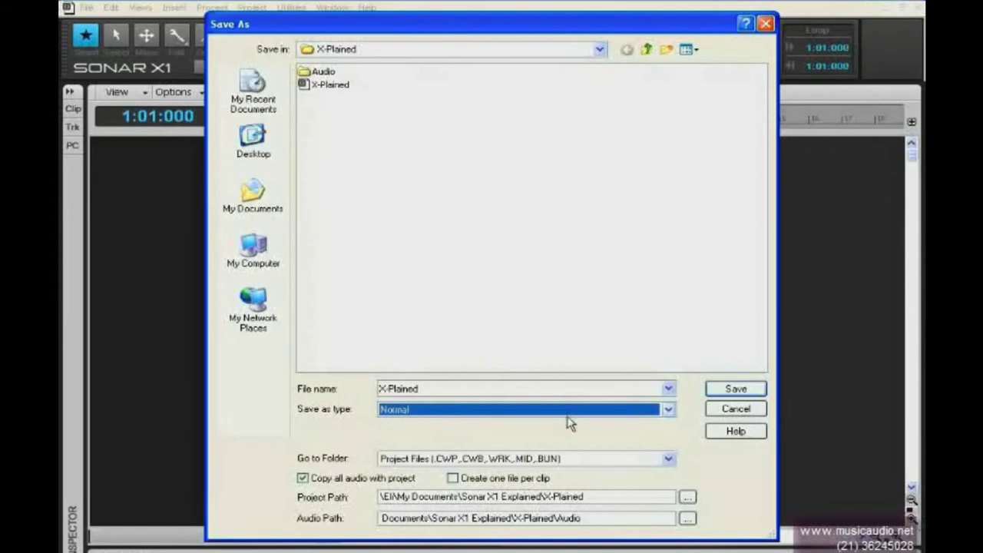
{"action": "left_click", "coordinate": [668, 411]}
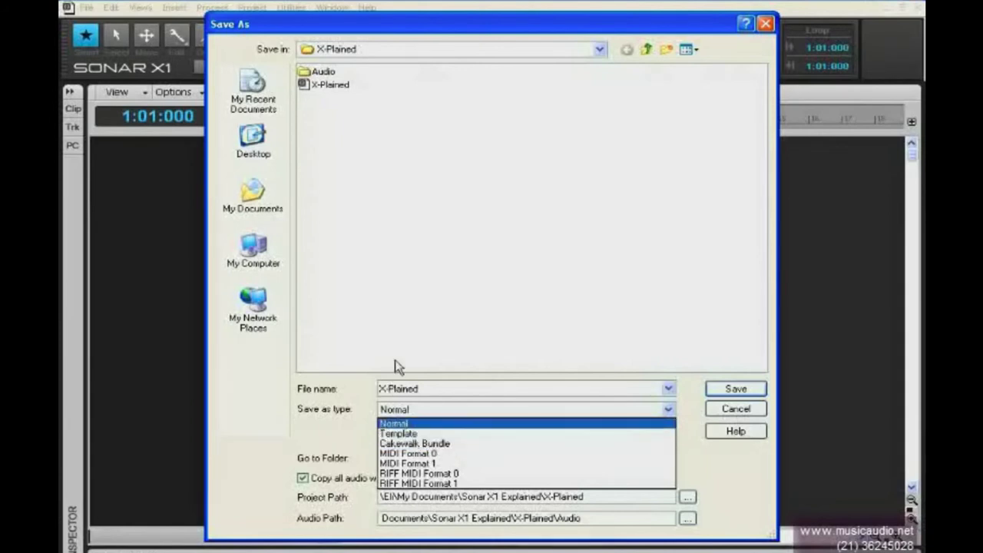
{"action": "left_click", "coordinate": [398, 331]}
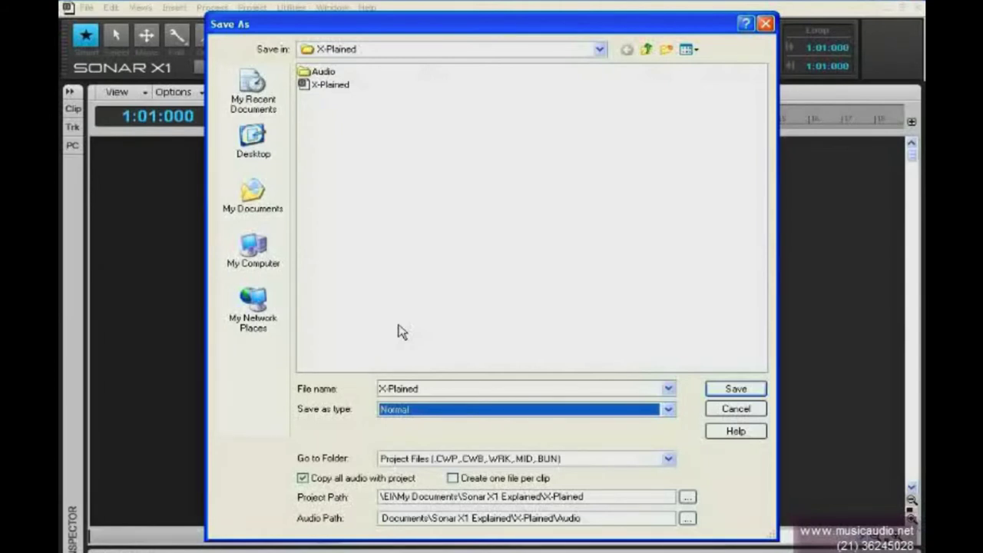
{"action": "left_click", "coordinate": [668, 410]}
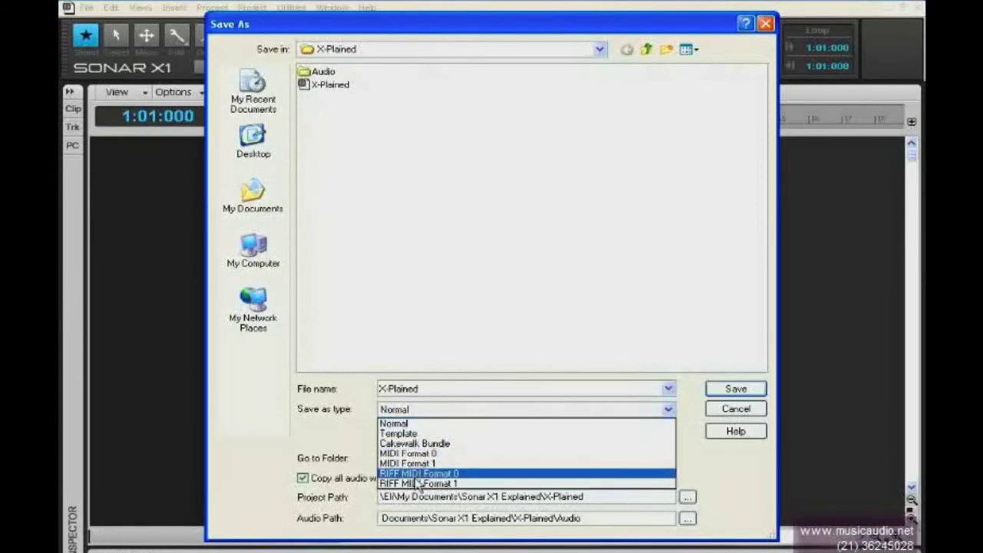
{"action": "left_click", "coordinate": [336, 427]}
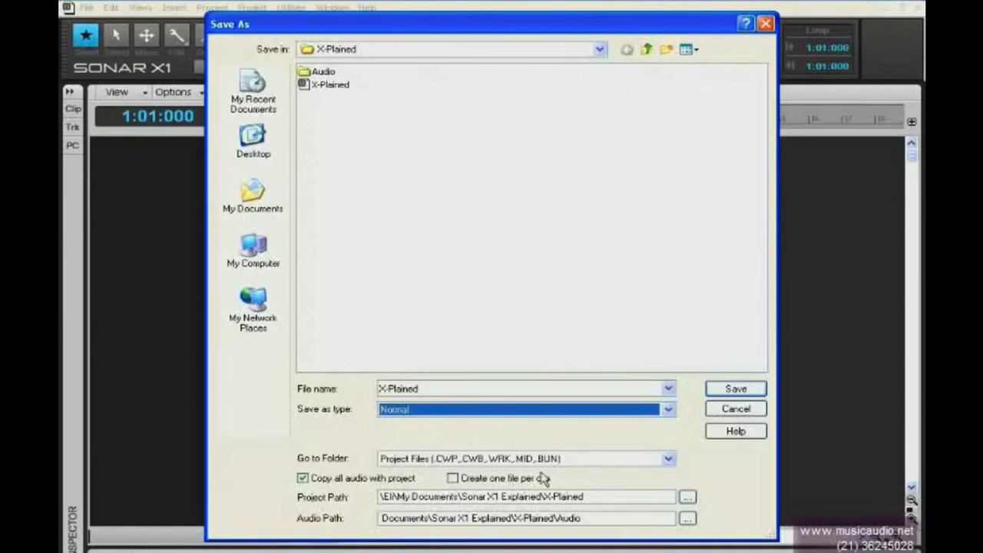
Examine the Go to Folder options for saving the project, keep Project Files, and dismiss the save without applying it.
{"action": "left_click", "coordinate": [668, 459]}
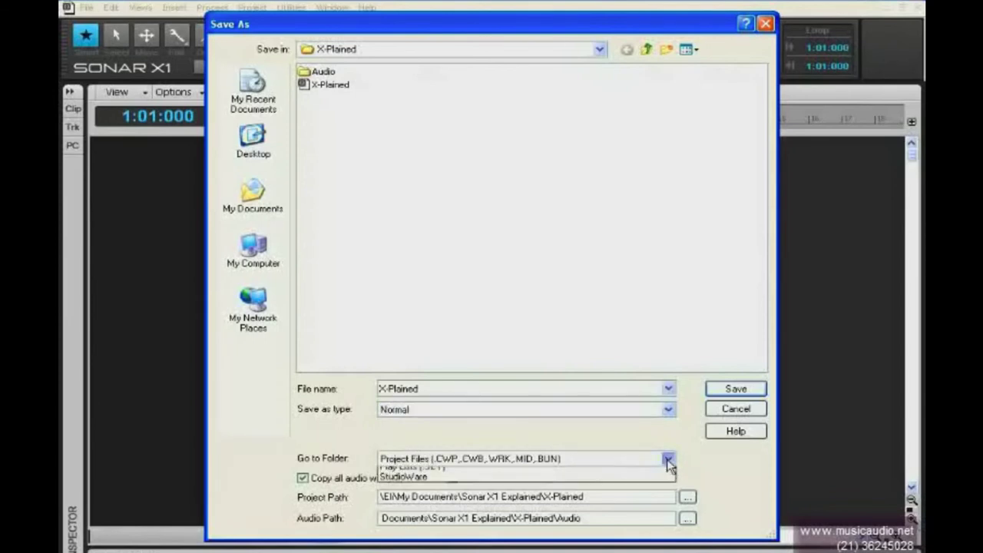
{"action": "left_click", "coordinate": [551, 437]}
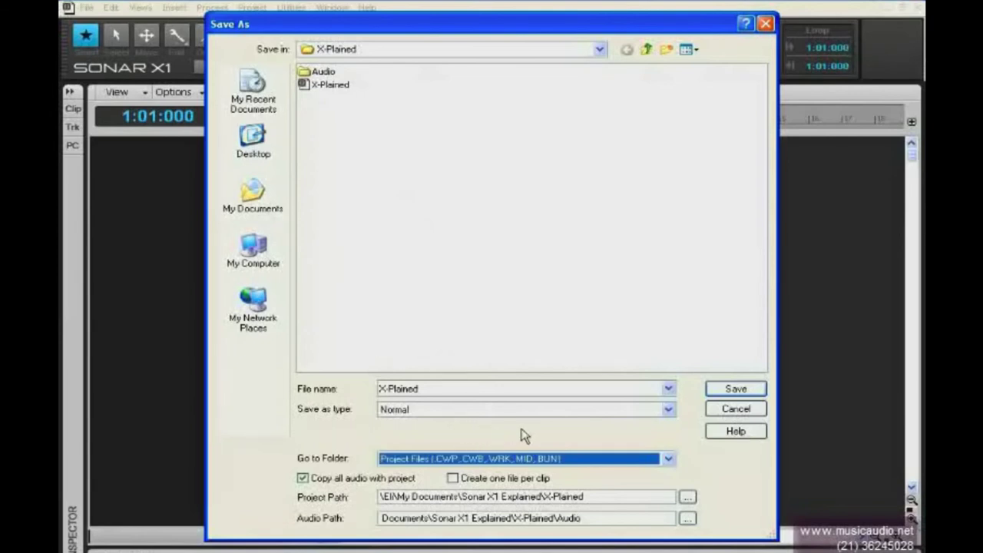
{"action": "left_click", "coordinate": [735, 410]}
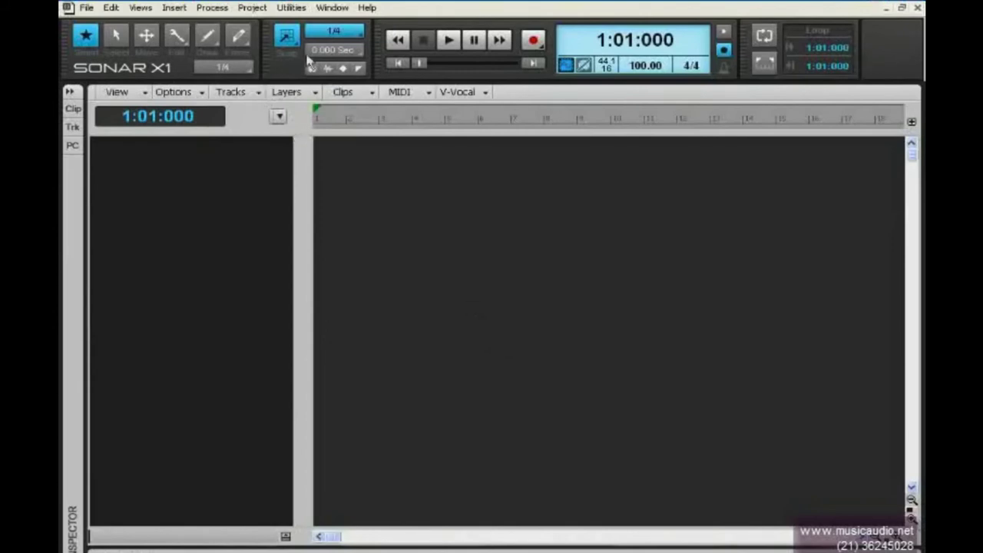
Reopen the Quick Start window, turn off its Show This at Startup option, and close the window.
{"action": "left_click", "coordinate": [369, 8]}
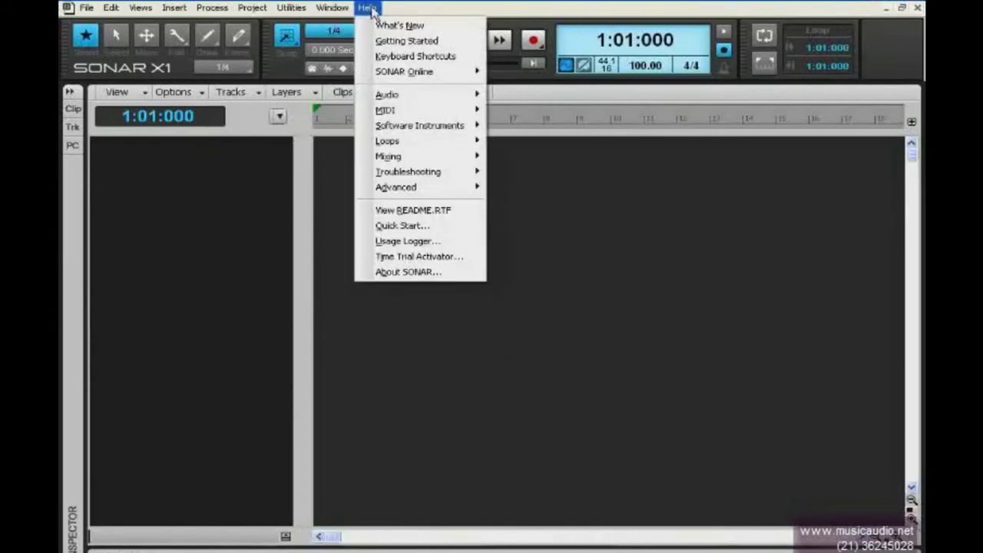
{"action": "left_click", "coordinate": [406, 225]}
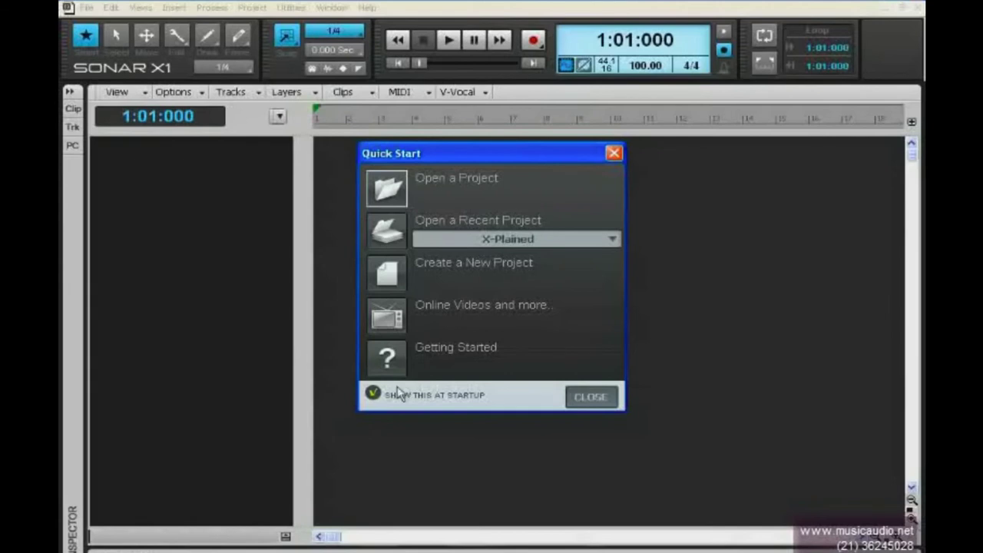
{"action": "left_click", "coordinate": [372, 395]}
{"action": "left_click", "coordinate": [613, 156]}
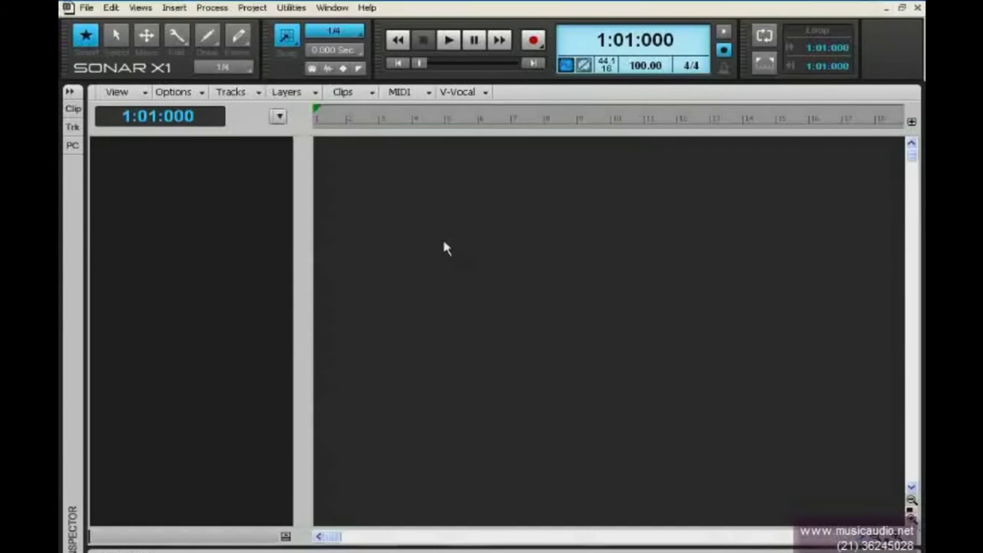